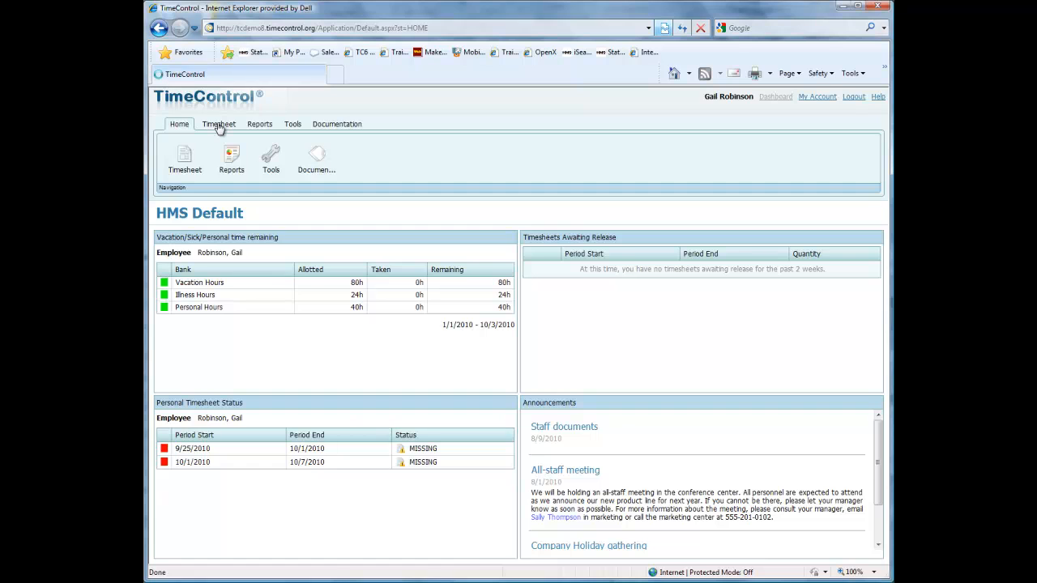
# Create a new blank timesheet for the period 7/31/2010 to 8/6/2010
pyautogui.click(188, 154)
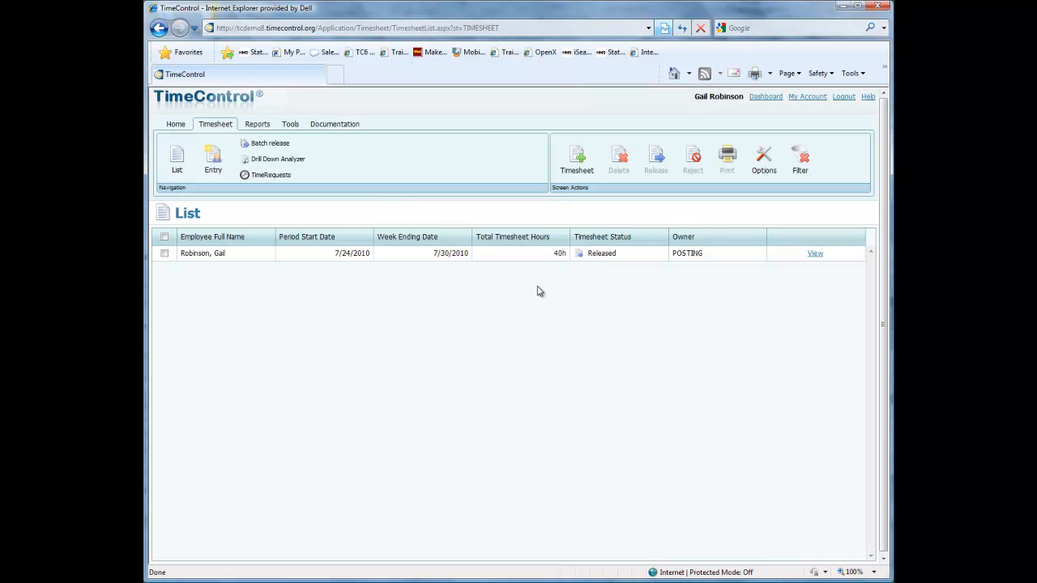
pyautogui.click(576, 162)
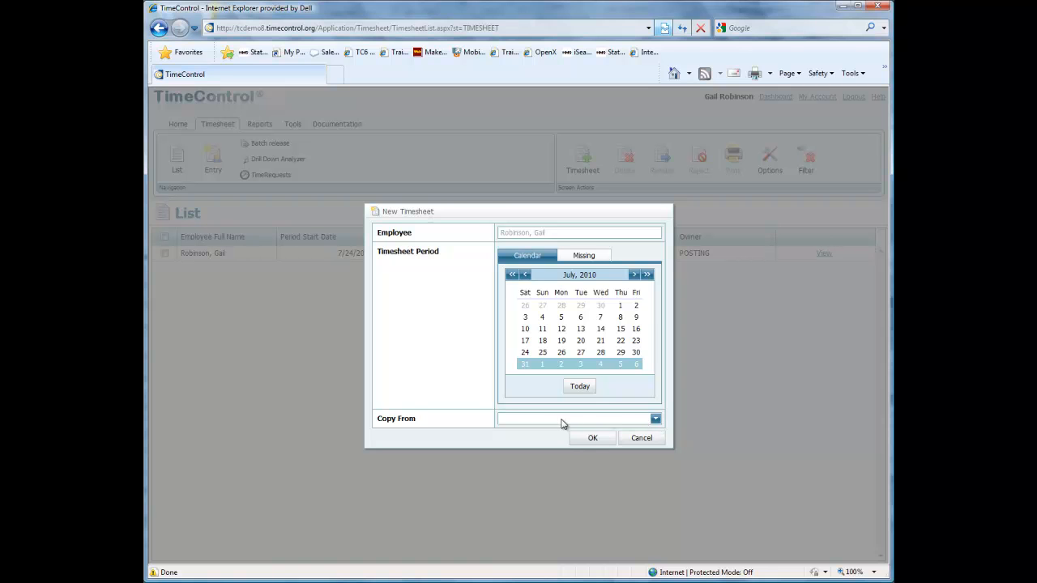
pyautogui.click(595, 442)
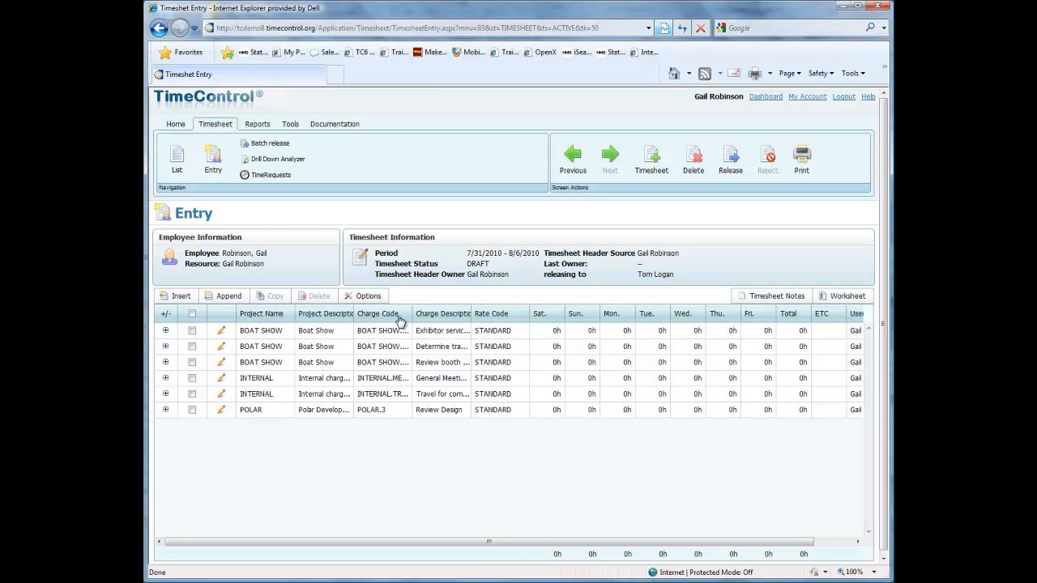
# Hide the Project Description and User Description columns, and widen the Charge Code and Charge Description columns
pyautogui.moveTo(413, 314); pyautogui.dragTo(462, 314)
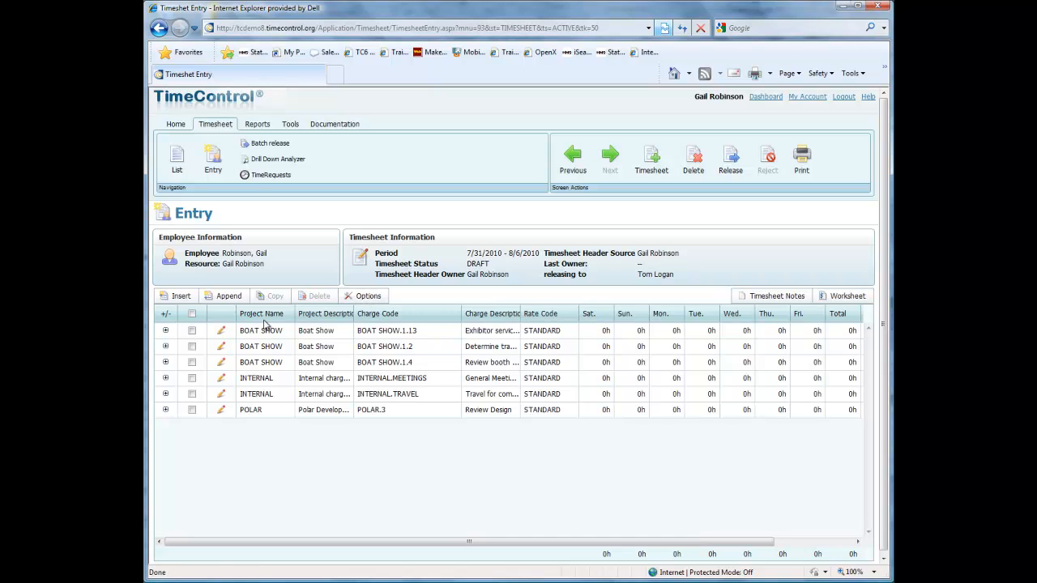
pyautogui.click(364, 300)
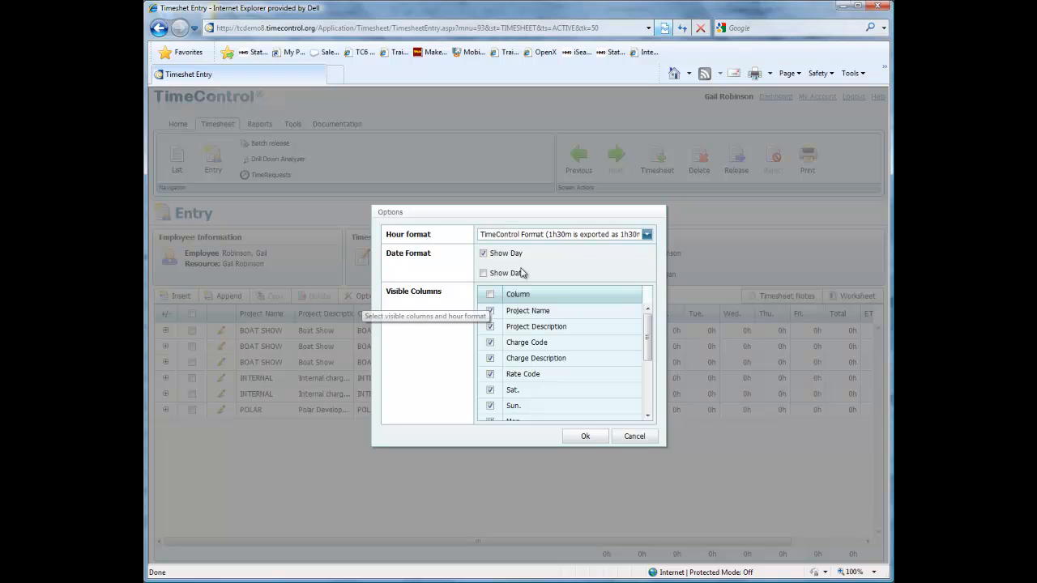
pyautogui.moveTo(648, 348); pyautogui.dragTo(648, 398)
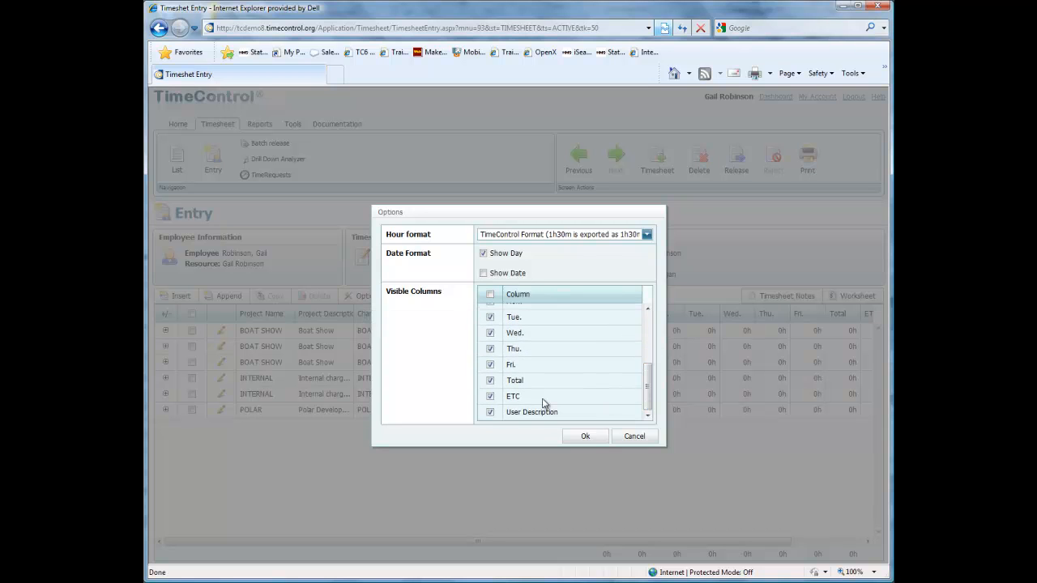
pyautogui.click(582, 438)
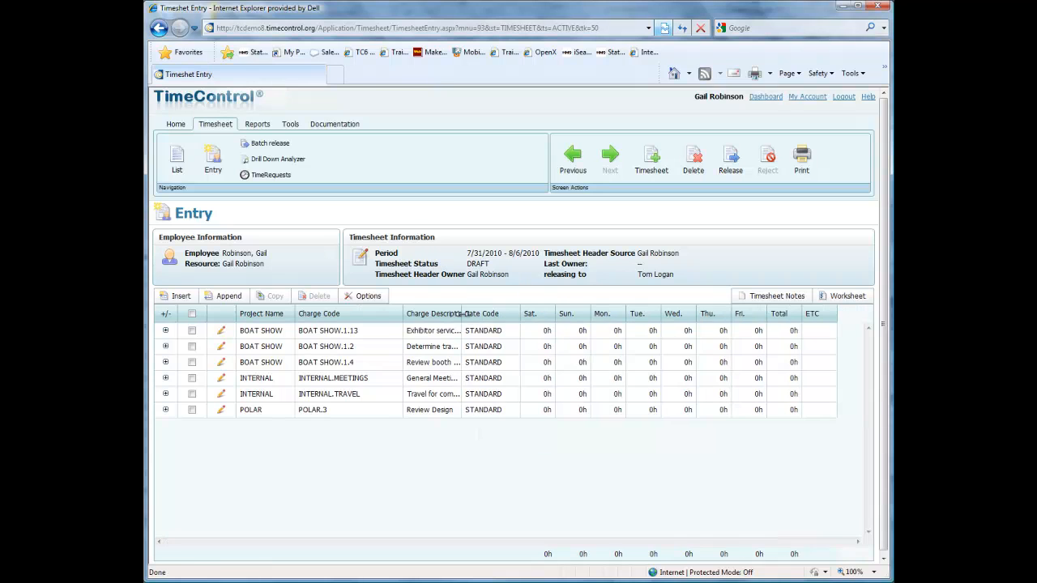
pyautogui.moveTo(405, 315); pyautogui.dragTo(487, 318)
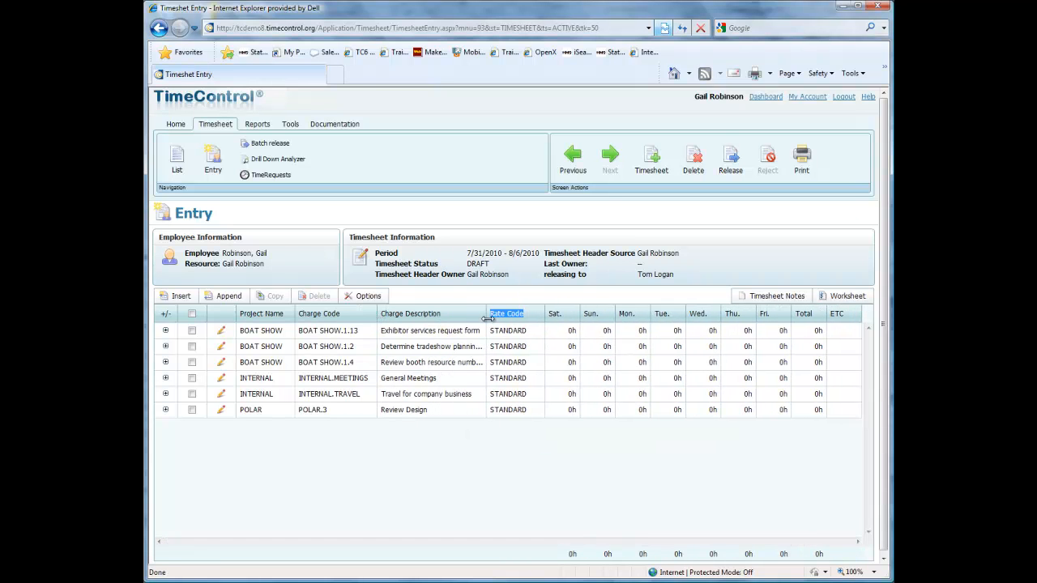
# Enter and save hours for BOAT SHOW.1.13: Monday 4.5, Tuesday 4, Wednesday 3, Thursday 4 and Friday 4
pyautogui.click(220, 332)
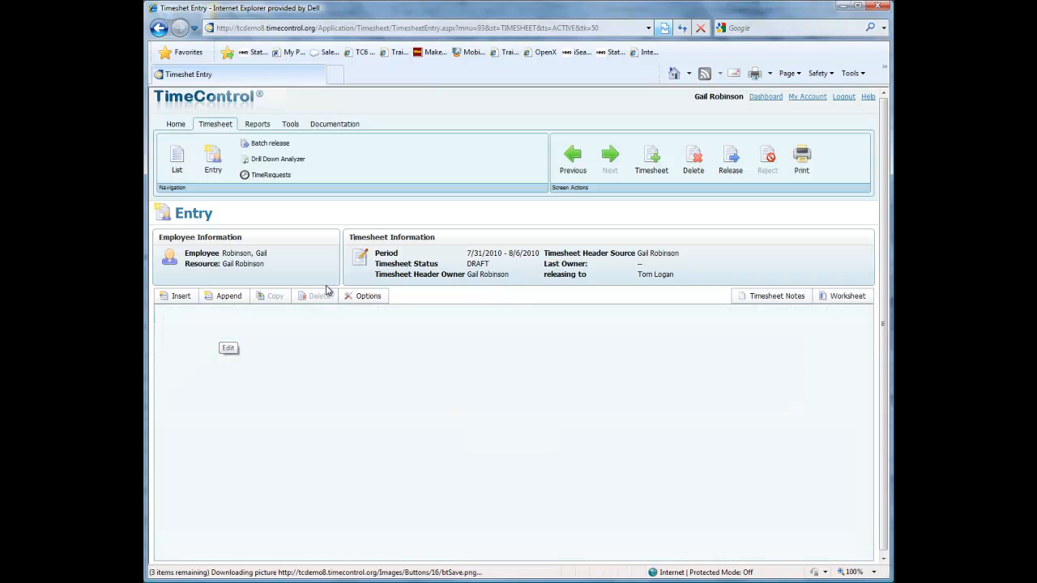
pyautogui.click(640, 331)
pyautogui.write('4.5')
pyautogui.press('Tab')
pyautogui.write('4')
pyautogui.press('Tab')
pyautogui.write('3')
pyautogui.press('Tab')
pyautogui.write('4')
pyautogui.press('Tab')
pyautogui.press('Tab')
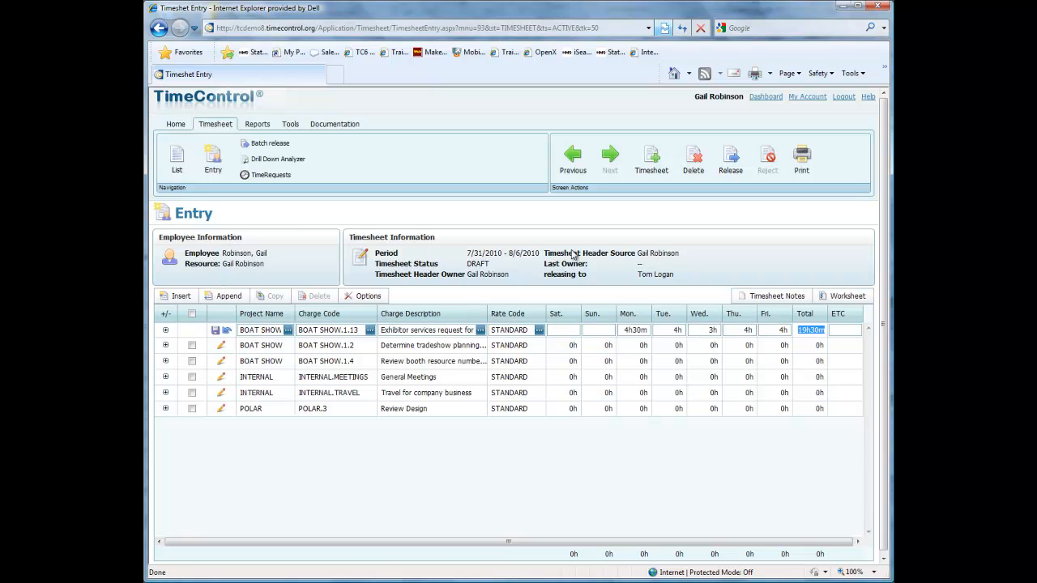
pyautogui.click(216, 332)
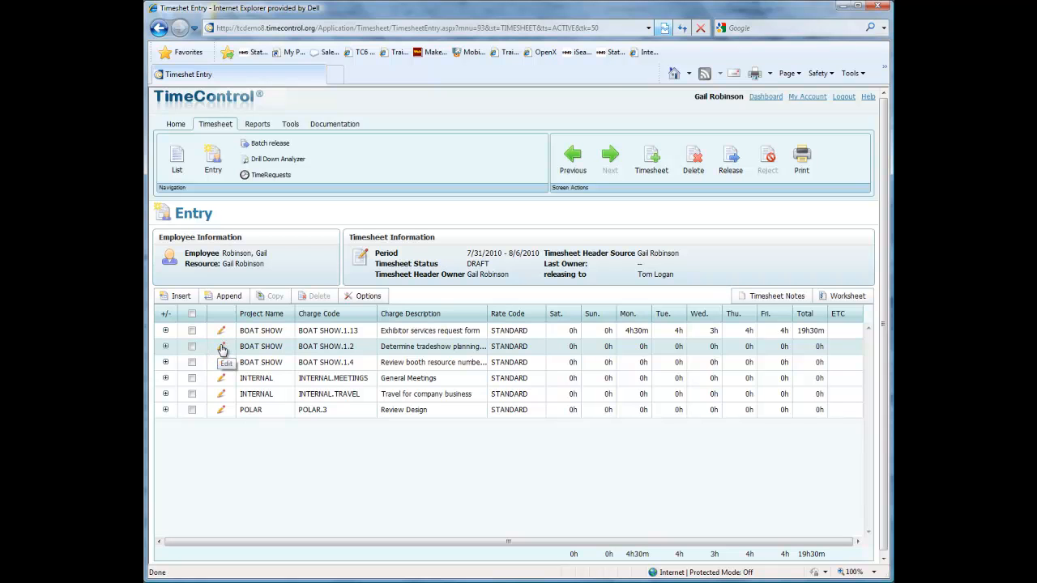
# Enter and save hours for BOAT SHOW.1.2: Monday 3.5, Tuesday 3, Wednesday 4, Thursday 2 and Friday 2
pyautogui.click(222, 347)
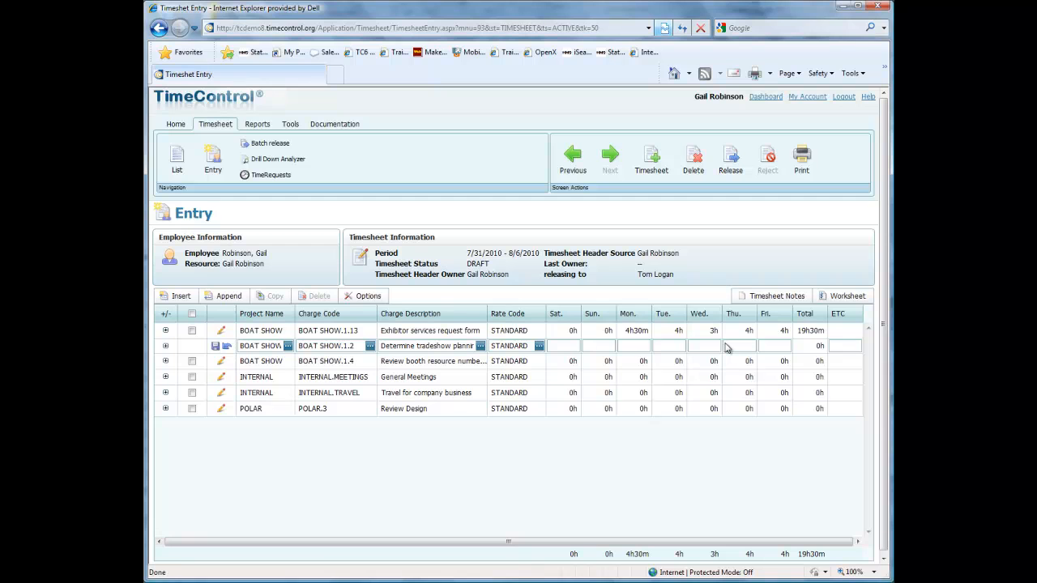
pyautogui.click(642, 346)
pyautogui.write('3.5')
pyautogui.press('Tab')
pyautogui.write('3')
pyautogui.press('Tab')
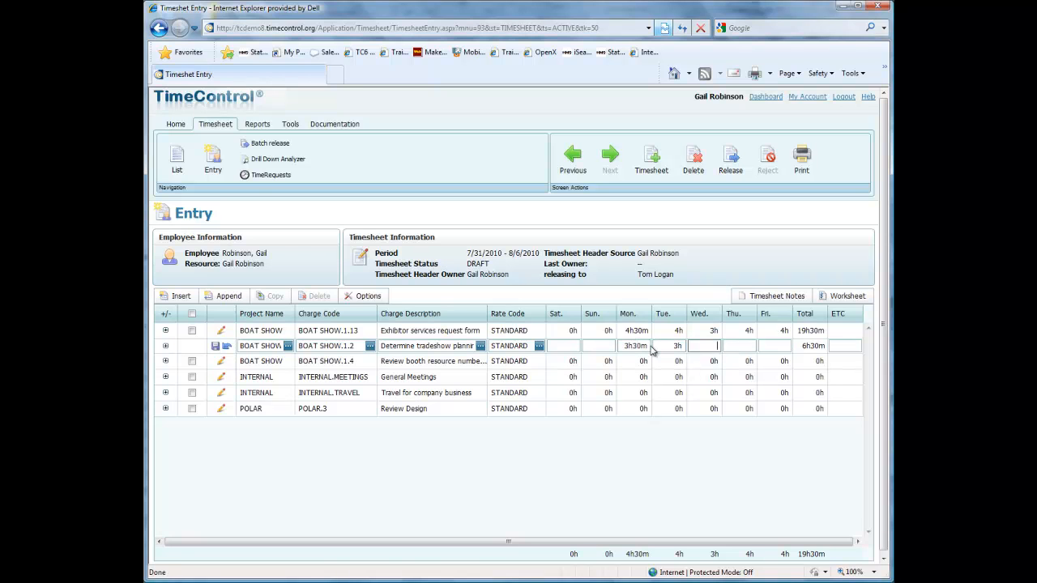
pyautogui.write('4')
pyautogui.press('Tab')
pyautogui.write('2')
pyautogui.press('Tab')
pyautogui.write('2')
pyautogui.press('Tab')
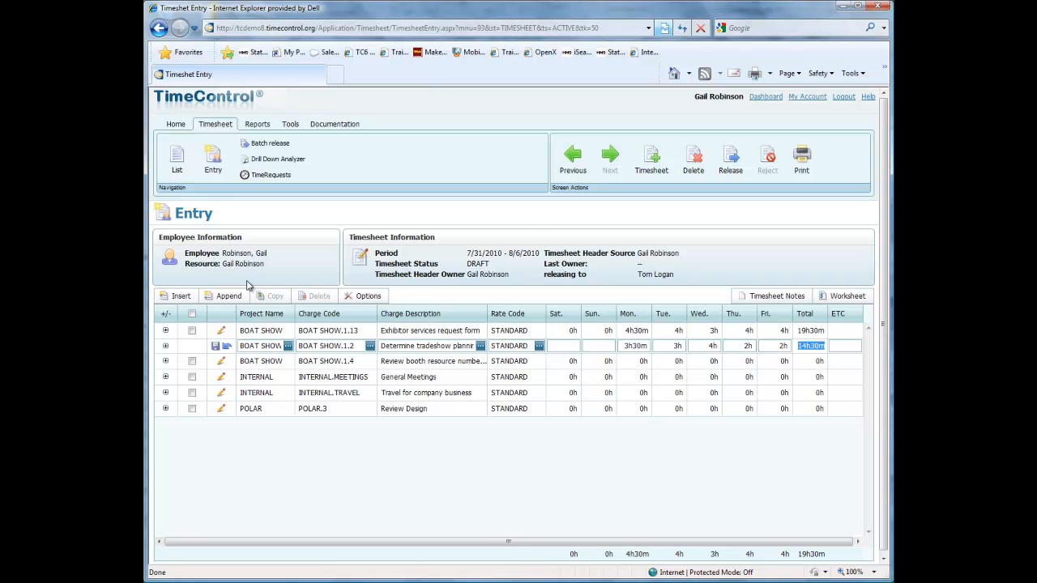
pyautogui.click(214, 346)
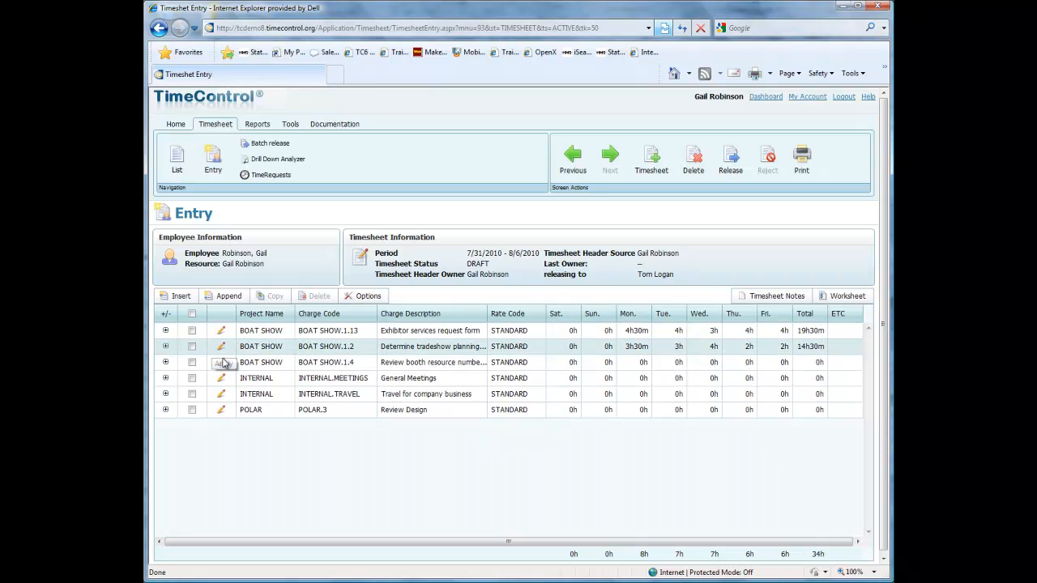
# Enter and save hours for INTERNAL.MEETINGS: Tuesday 1, Wednesday 1, Thursday 2 and Friday 2
pyautogui.click(224, 383)
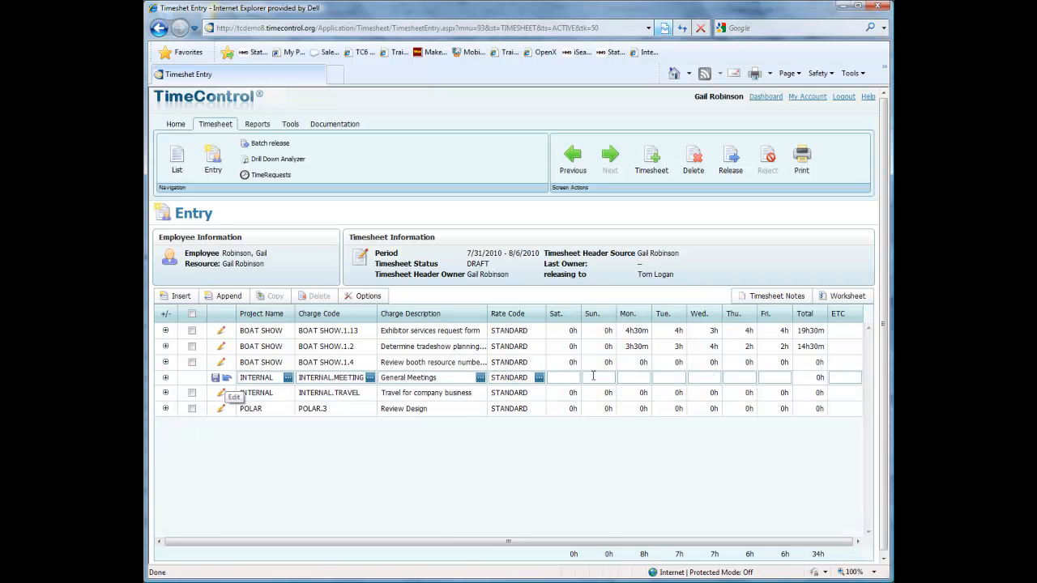
pyautogui.click(675, 377)
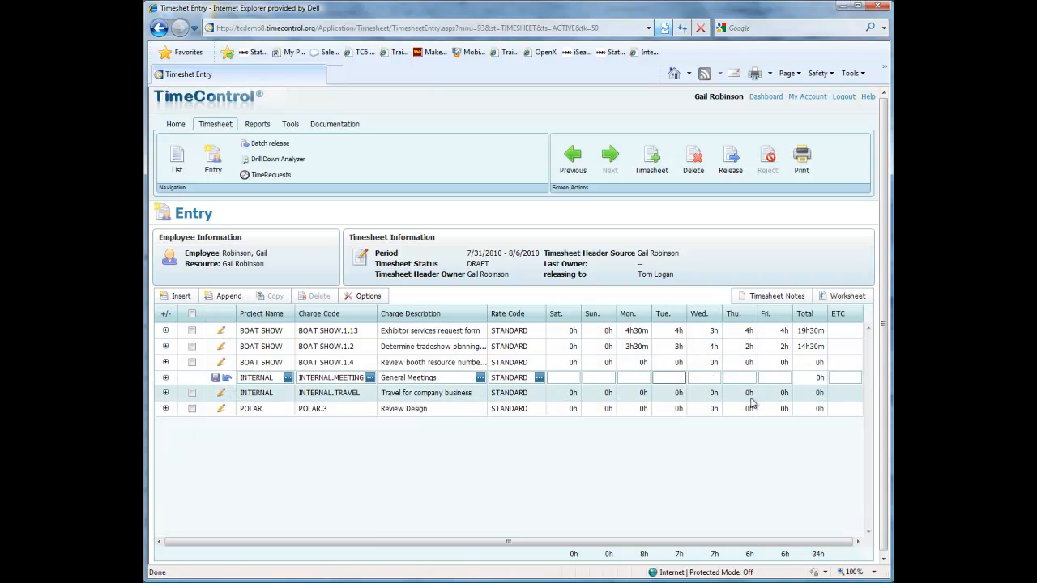
pyautogui.write('1')
pyautogui.press('Tab')
pyautogui.write('1')
pyautogui.press('Tab')
pyautogui.write('2')
pyautogui.press('Tab')
pyautogui.write('2')
pyautogui.press('Tab')
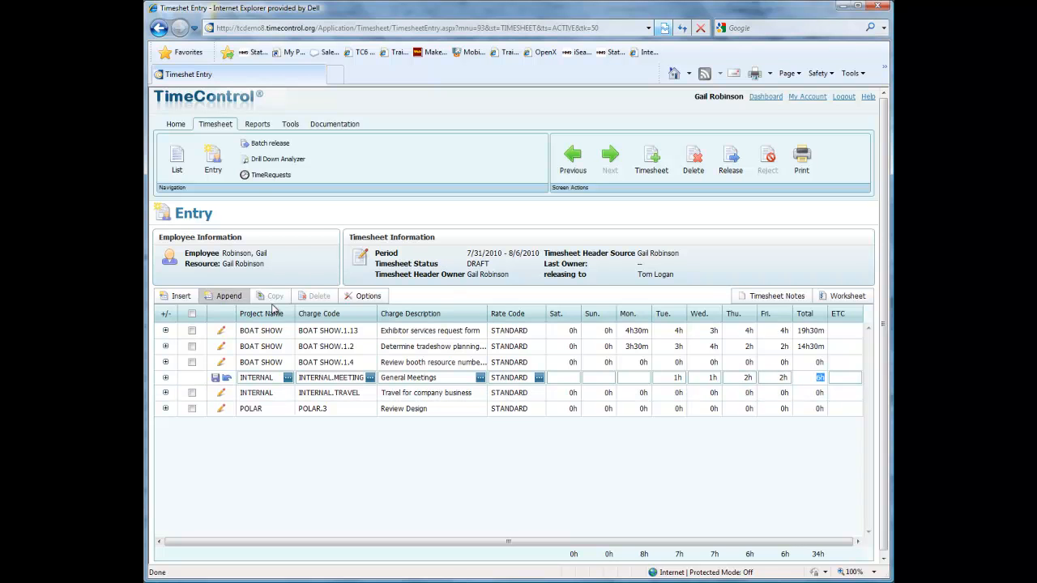
pyautogui.click(215, 379)
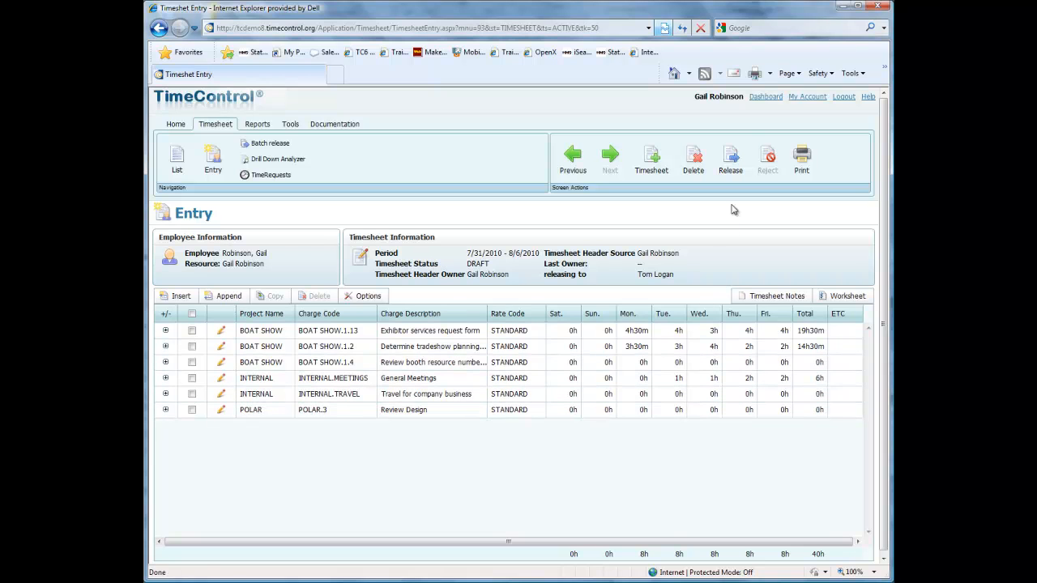
# Release the completed timesheet for 7/31/2010 to 8/6/2010
pyautogui.click(730, 166)
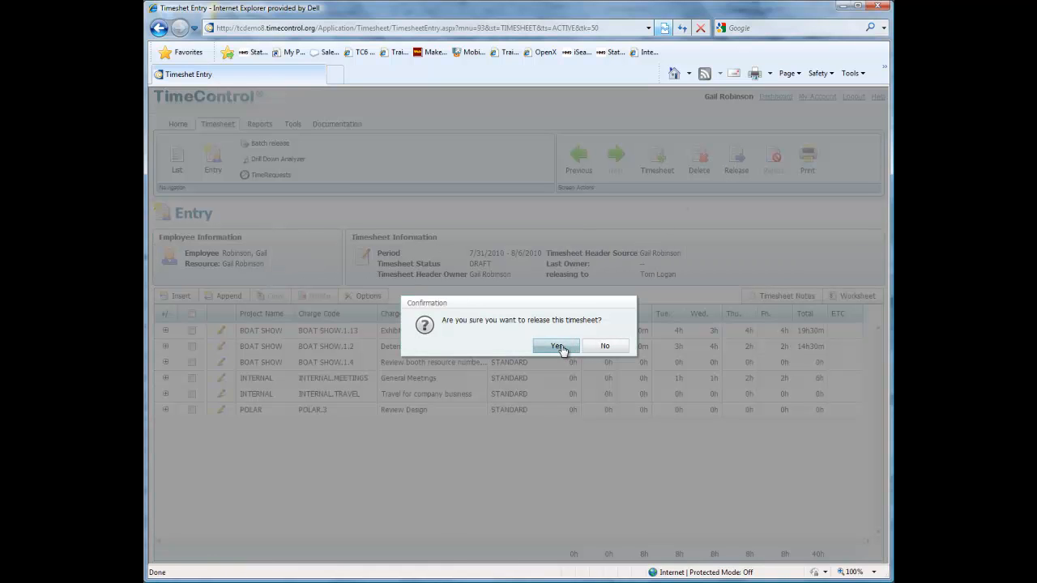
pyautogui.click(559, 347)
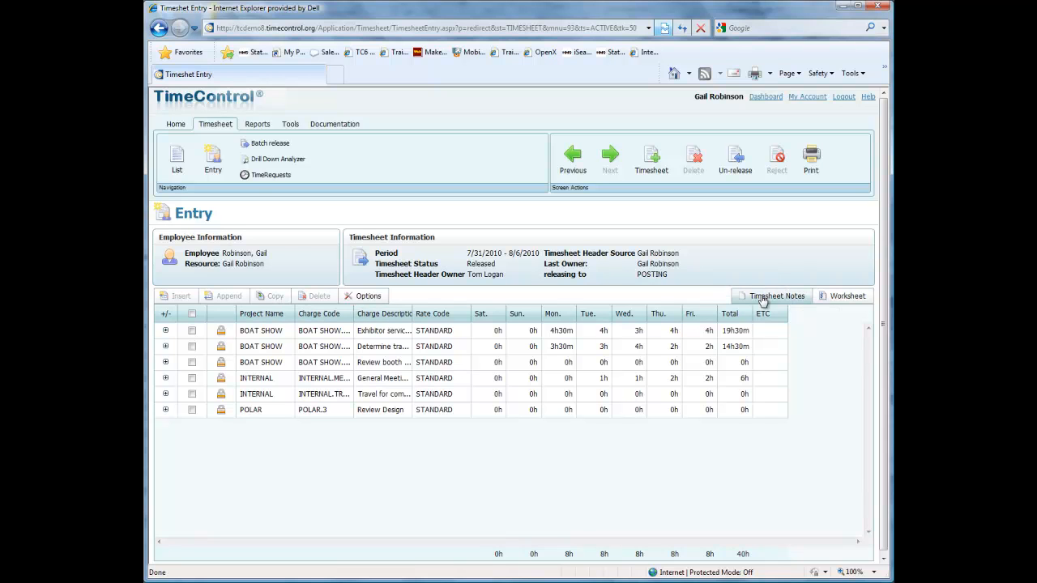
# Review the charge details and activity details of the BOAT SHOW.1.13 line, then collapse it
pyautogui.click(165, 331)
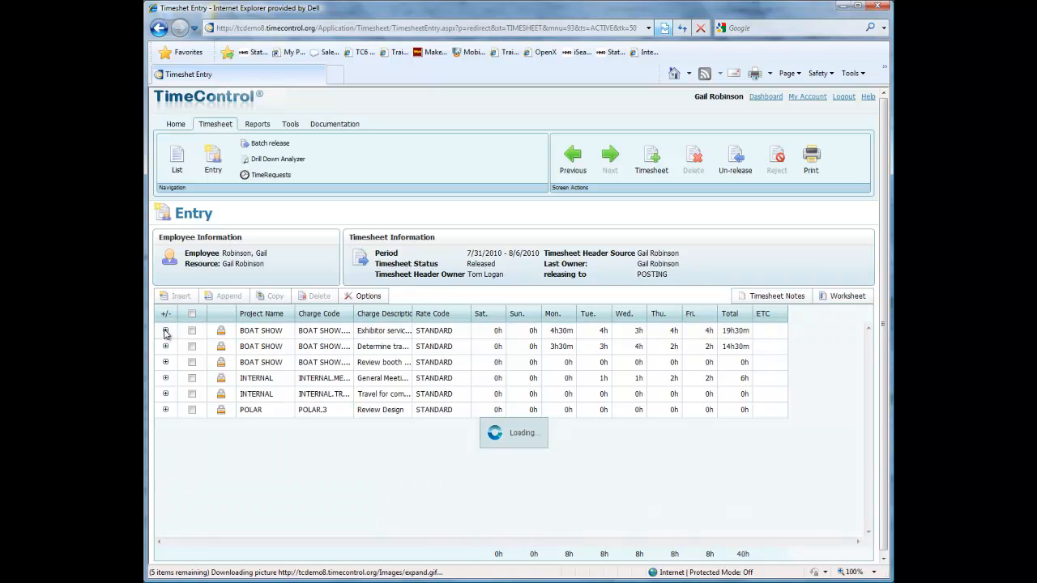
pyautogui.click(251, 357)
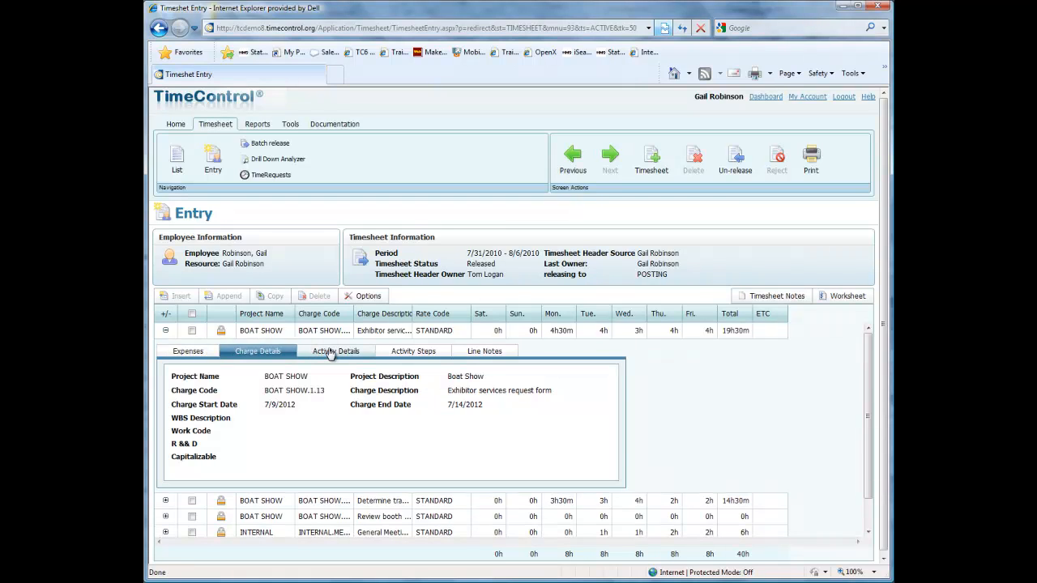
pyautogui.click(331, 354)
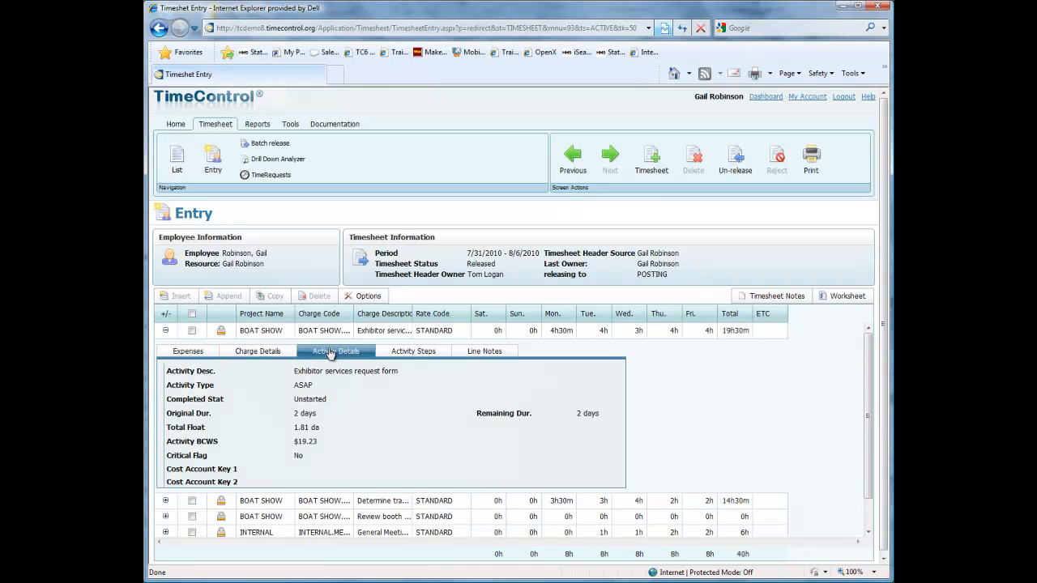
pyautogui.click(167, 332)
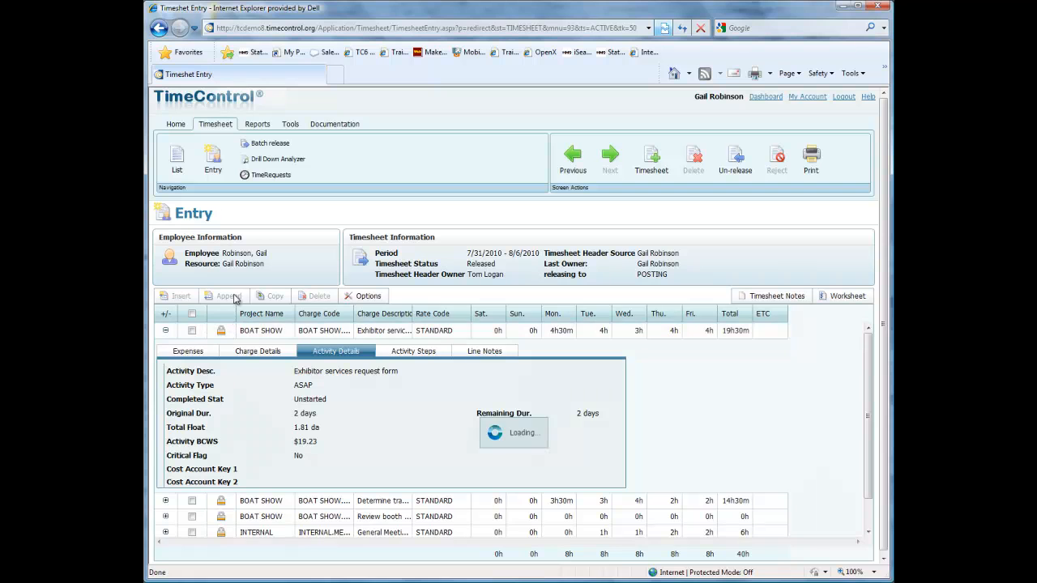